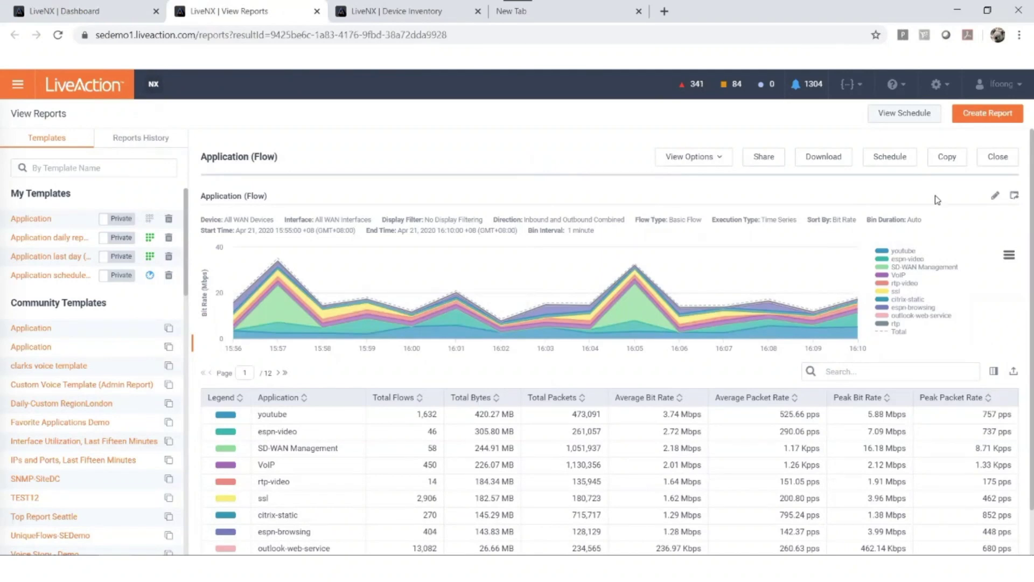
# Step: Close the Application (Flow) report, browse the Top Reports tiles, and launch Create Report
pyautogui.click(997, 157)
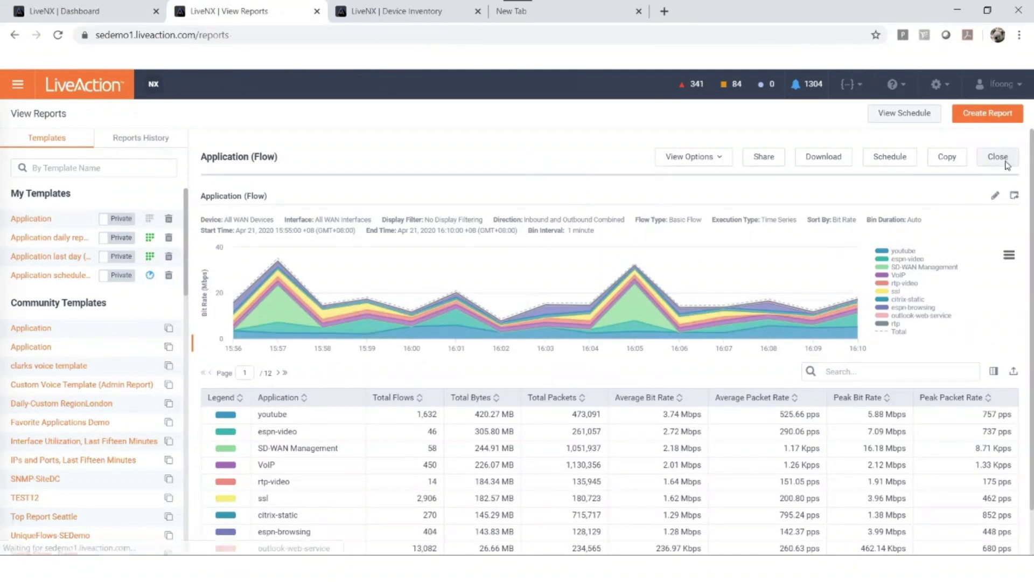
pyautogui.scroll(-1, 712, 271)
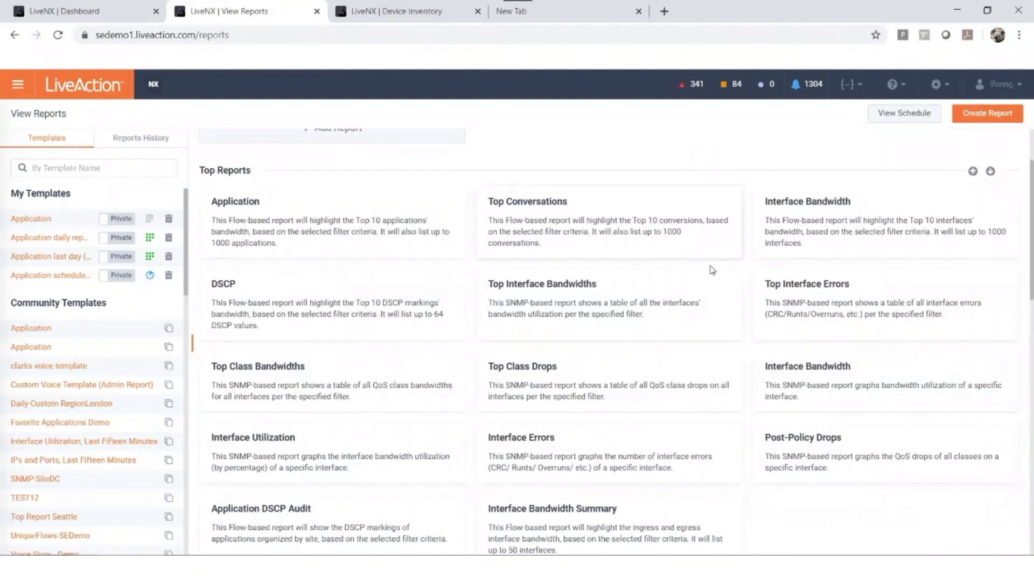
pyautogui.scroll(-1, 712, 271)
pyautogui.scroll(2, 711, 271)
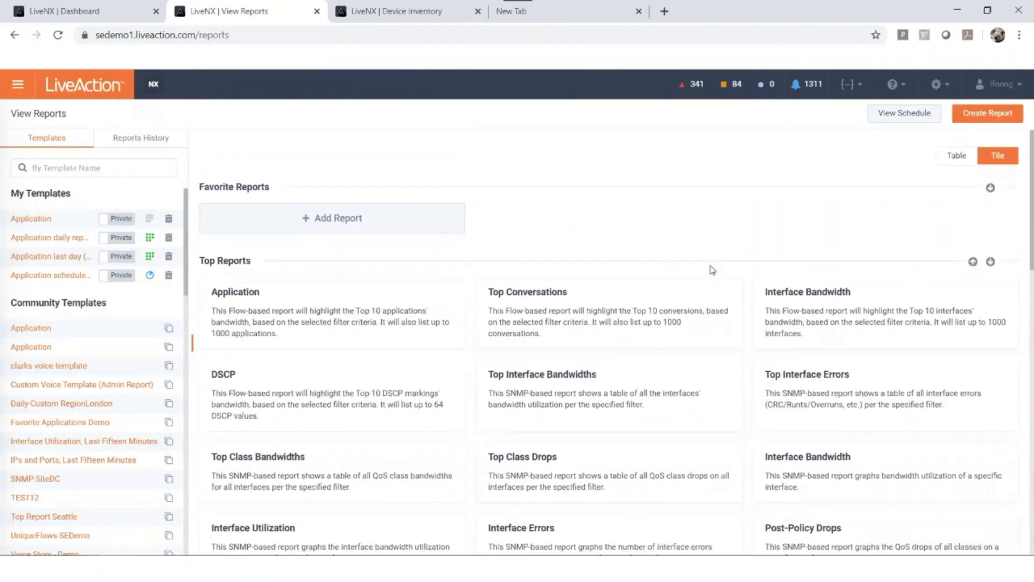
pyautogui.scroll(-1, 712, 271)
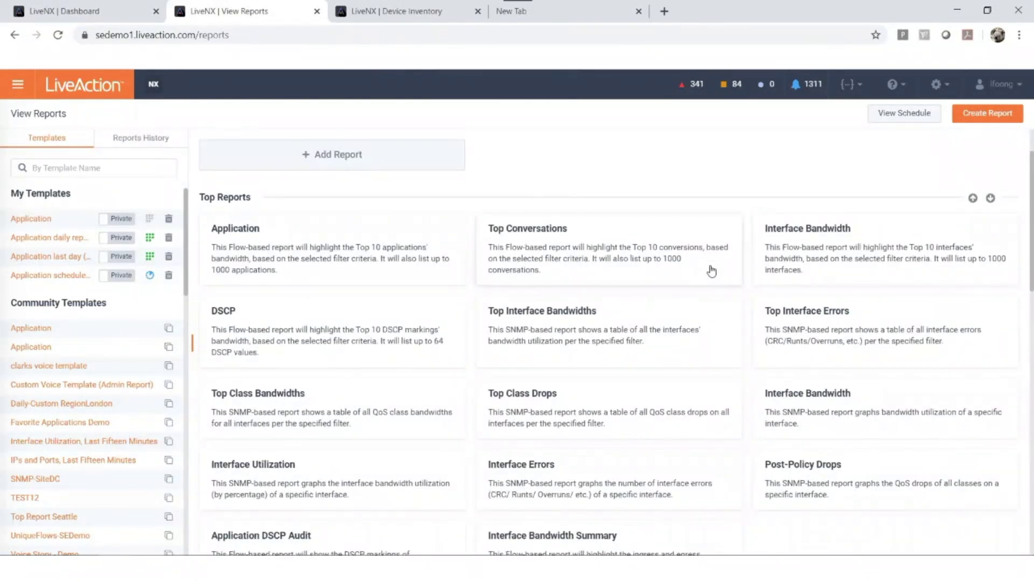
pyautogui.scroll(-1, 712, 271)
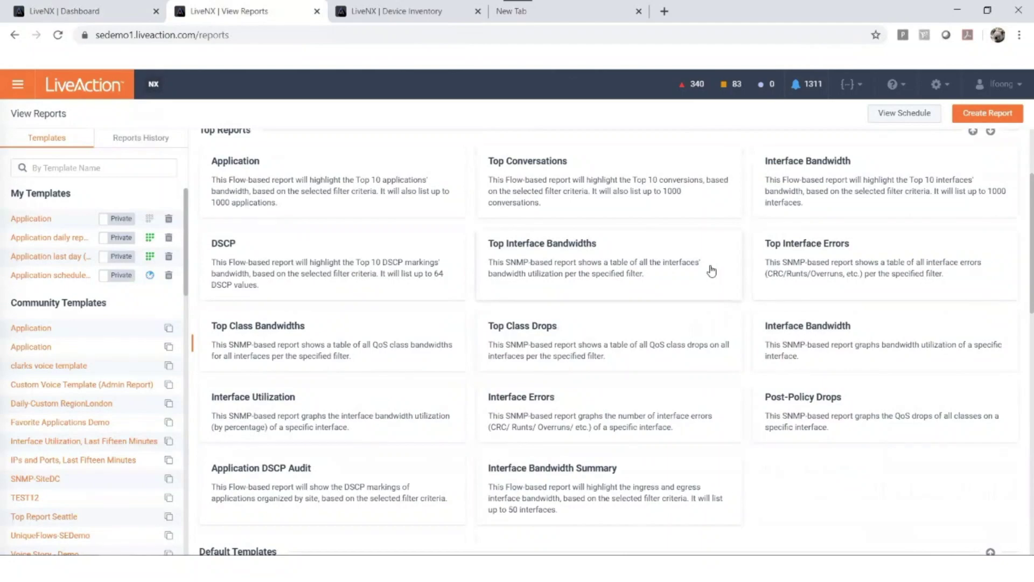
pyautogui.scroll(1, 711, 271)
pyautogui.scroll(-3, 711, 271)
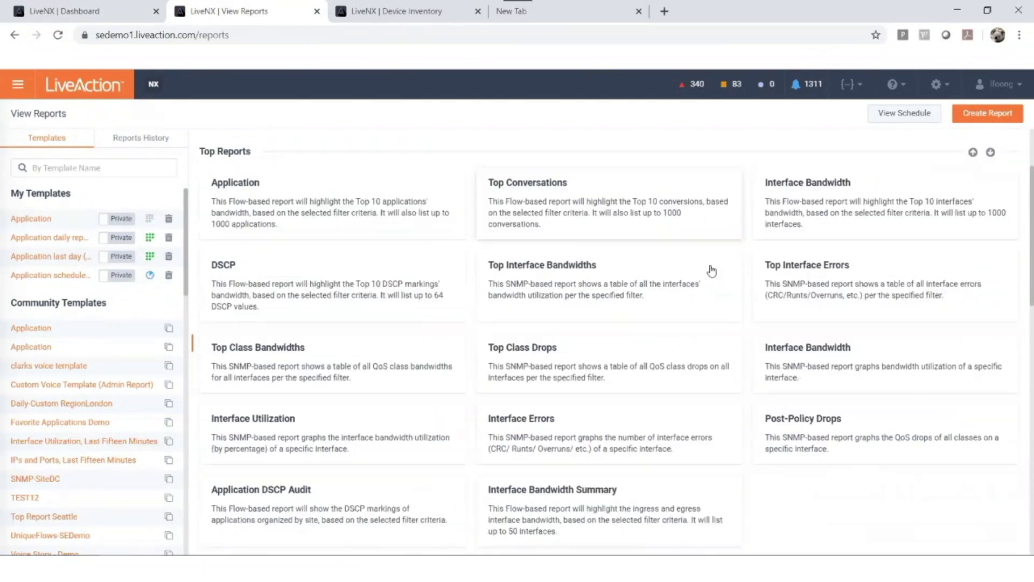
pyautogui.scroll(-7, 711, 271)
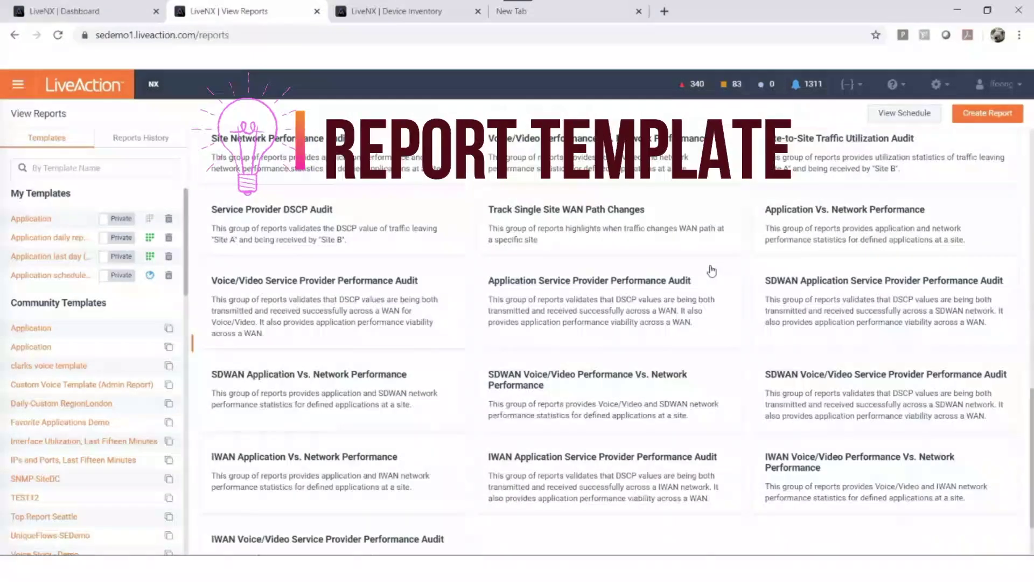
pyautogui.scroll(6, 712, 271)
pyautogui.scroll(5, 711, 270)
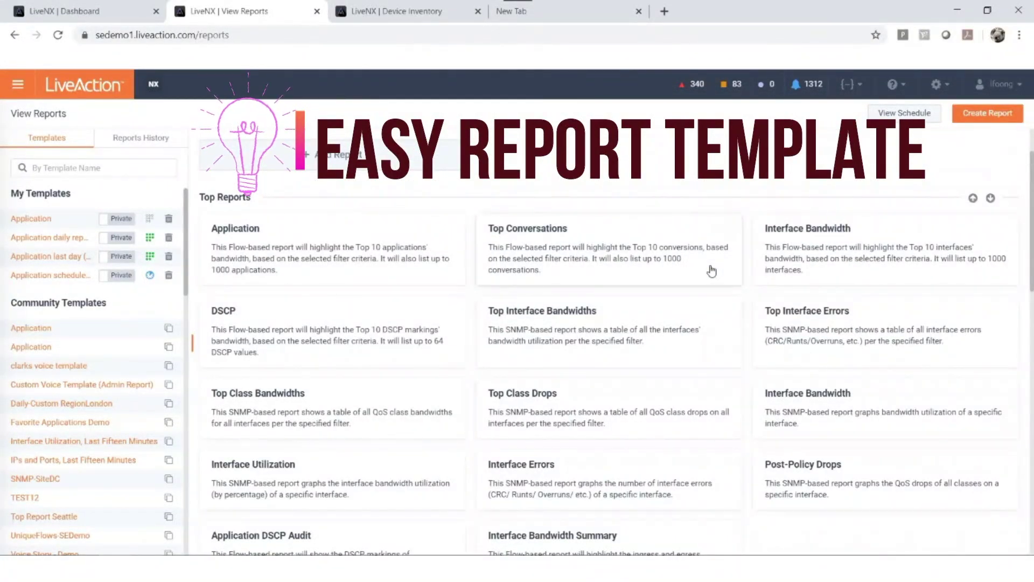
pyautogui.scroll(-1, 712, 271)
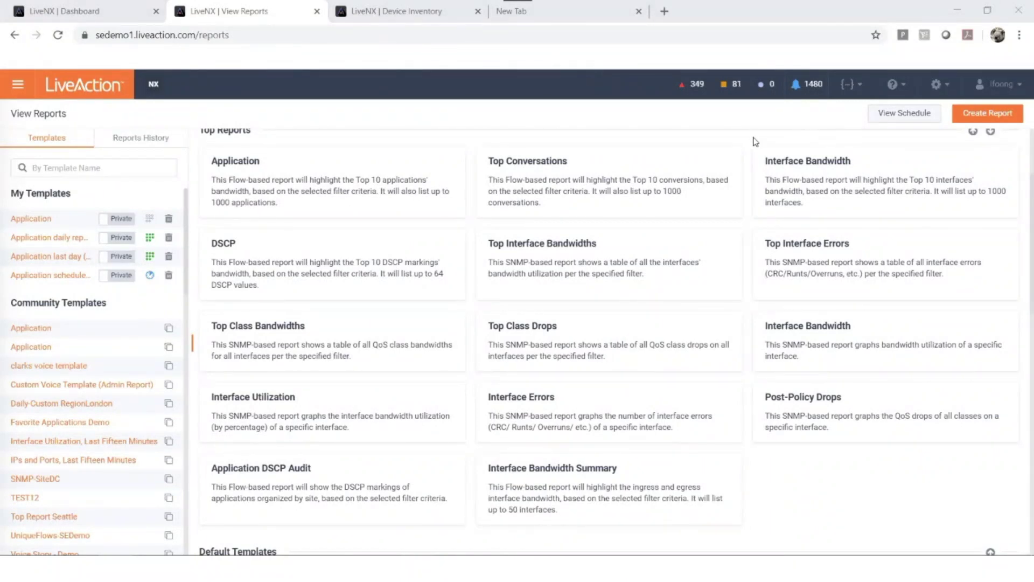
pyautogui.click(982, 115)
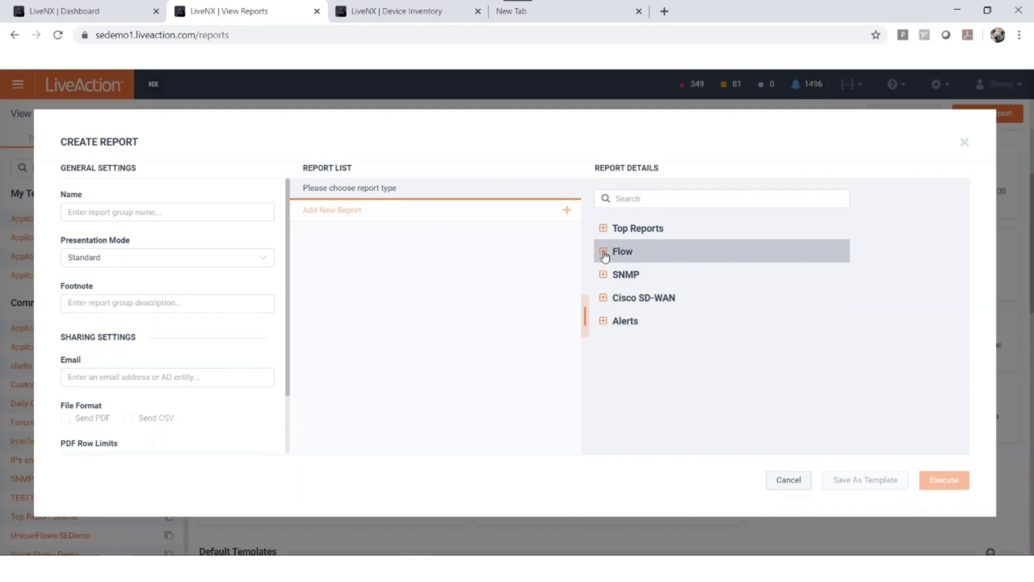
# Step: Expand the Flow and SNMP categories, search 'source', and add the Source Site Traffic report
pyautogui.click(604, 254)
pyautogui.scroll(-3, 656, 283)
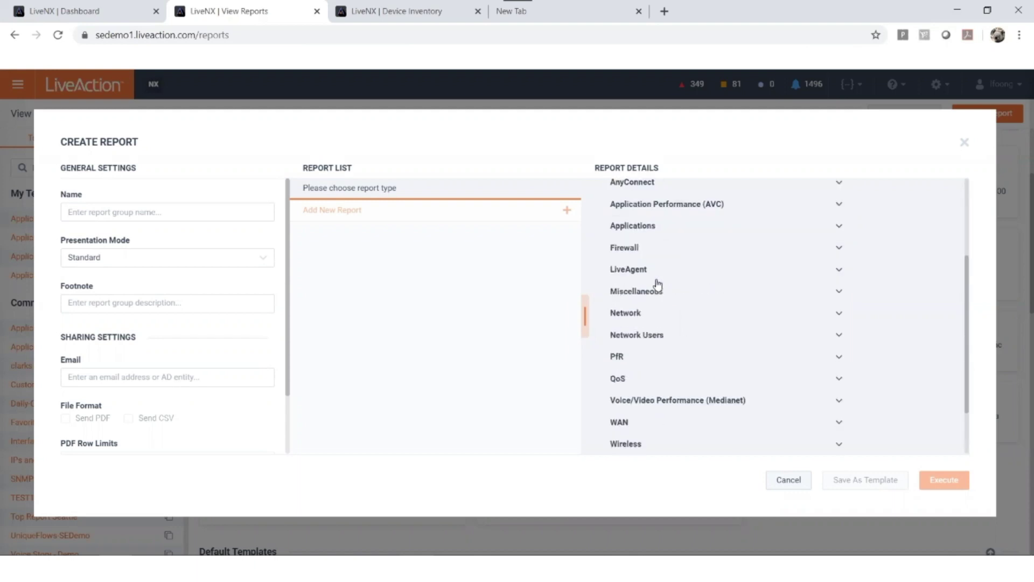
pyautogui.scroll(-1, 657, 283)
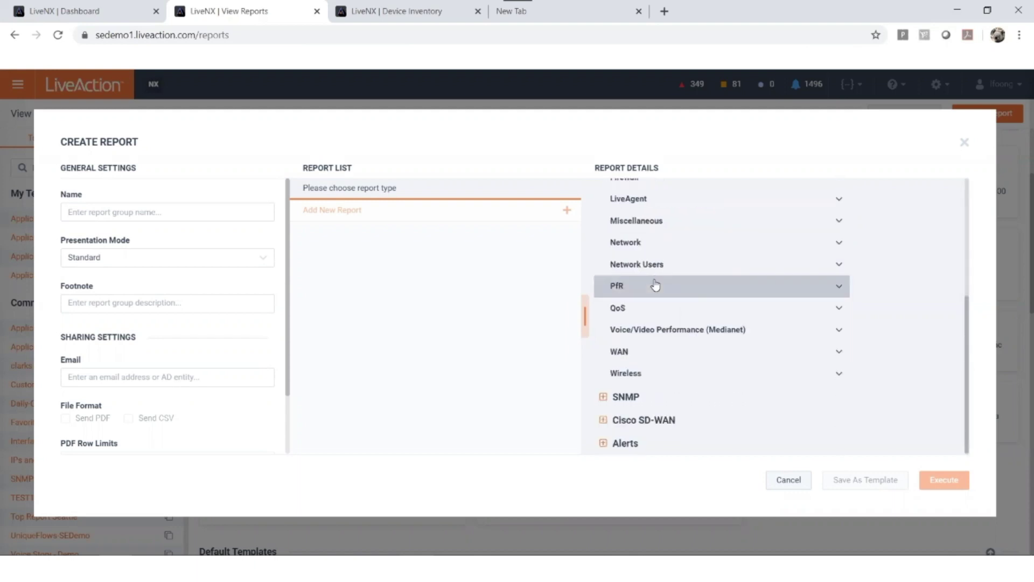
pyautogui.click(602, 402)
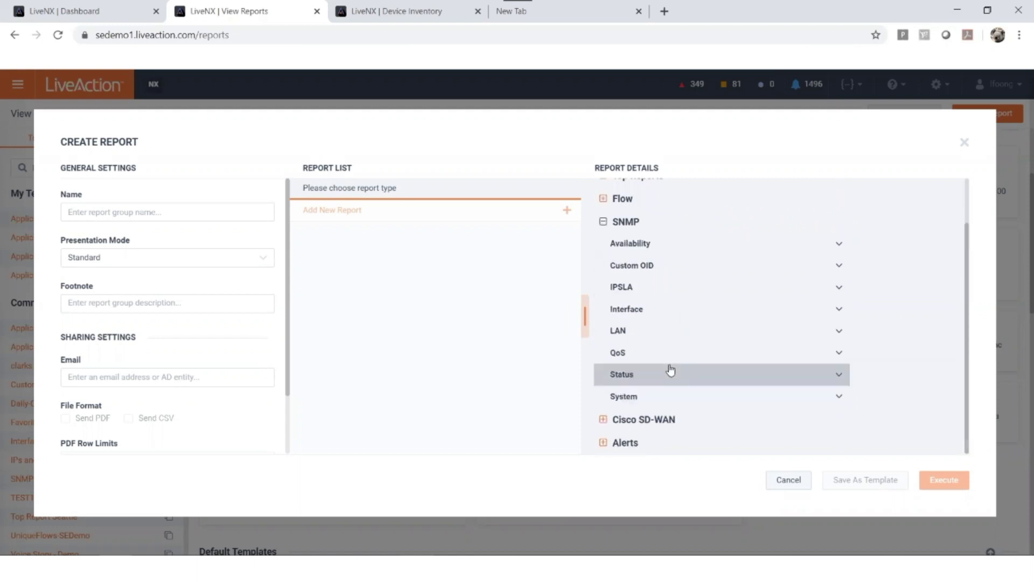
pyautogui.scroll(3, 670, 369)
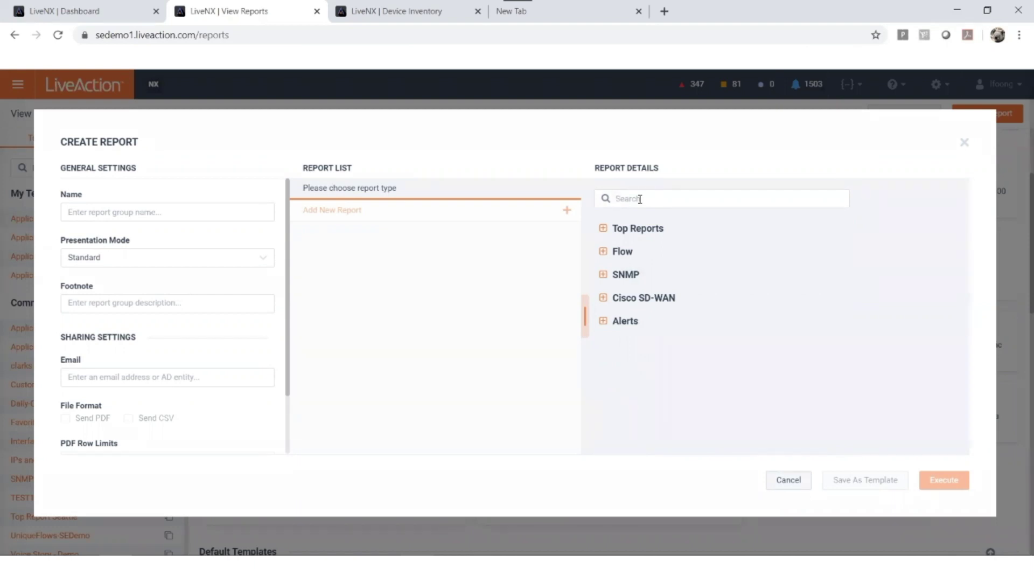
pyautogui.click(637, 199)
pyautogui.write('source')
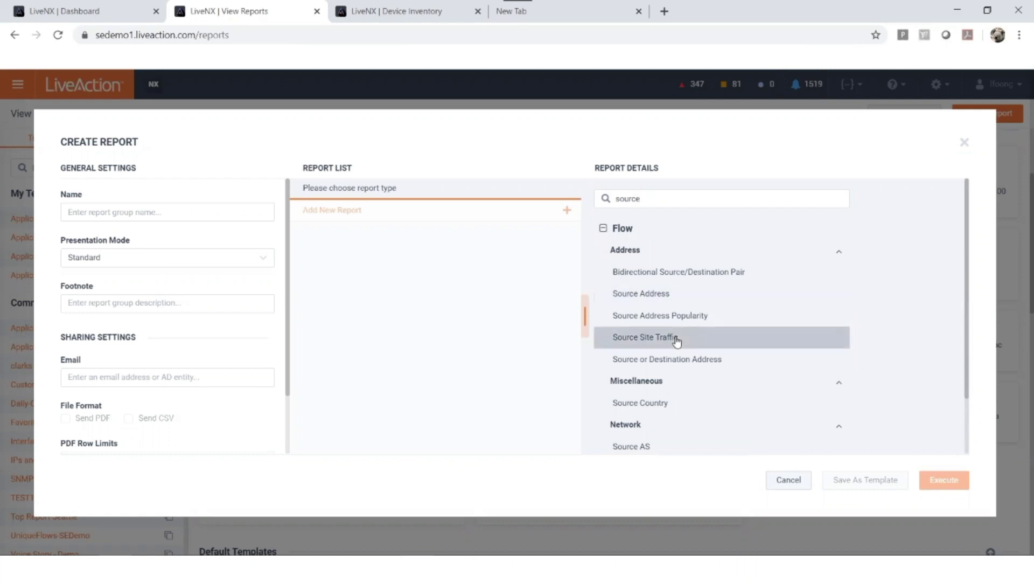
pyautogui.click(677, 342)
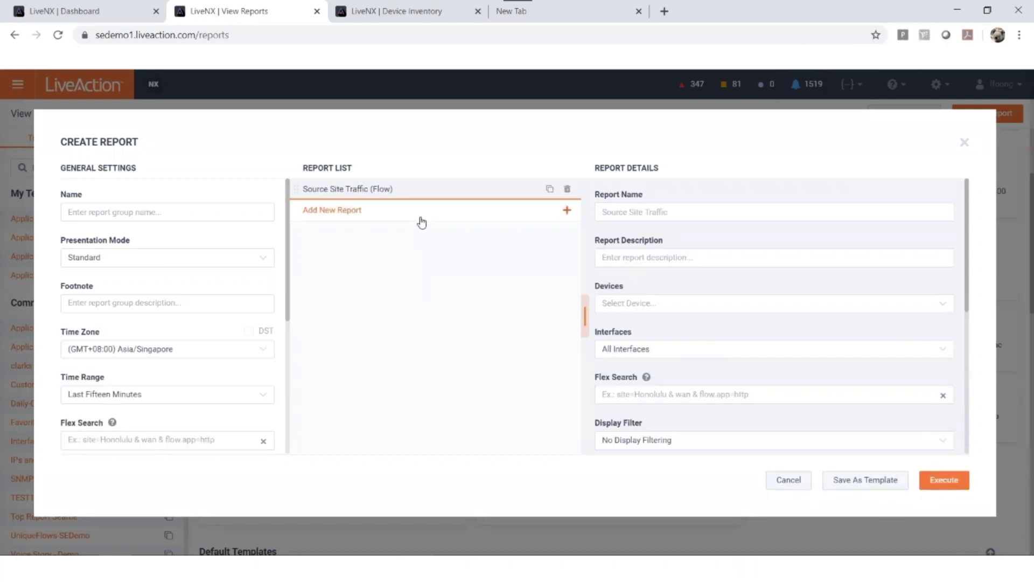
# Step: Add Destination Site Traffic as a second report via a 'destin' search and execute both
pyautogui.click(566, 212)
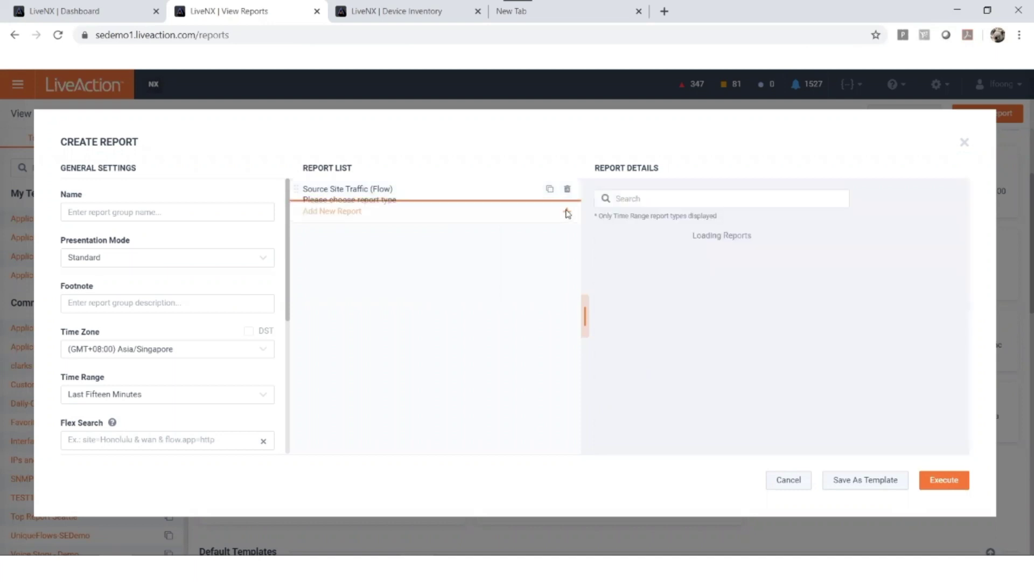
pyautogui.write('des')
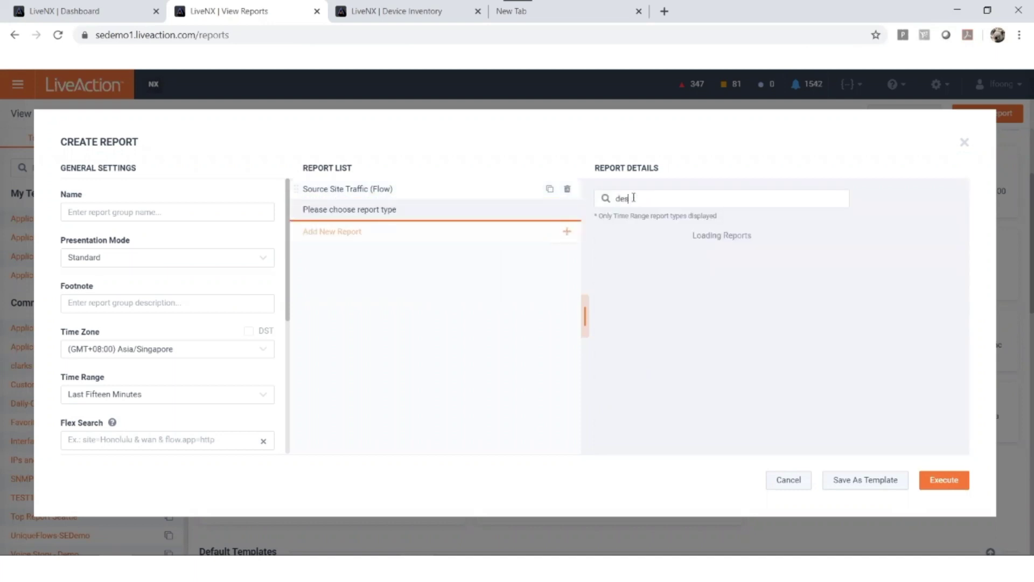
pyautogui.write('tin')
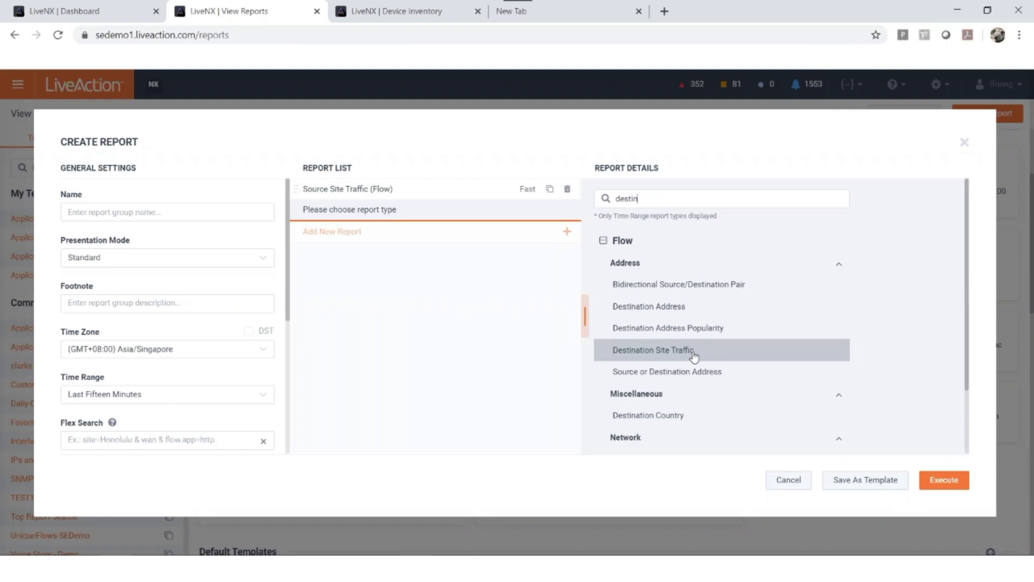
pyautogui.click(693, 353)
pyautogui.click(944, 479)
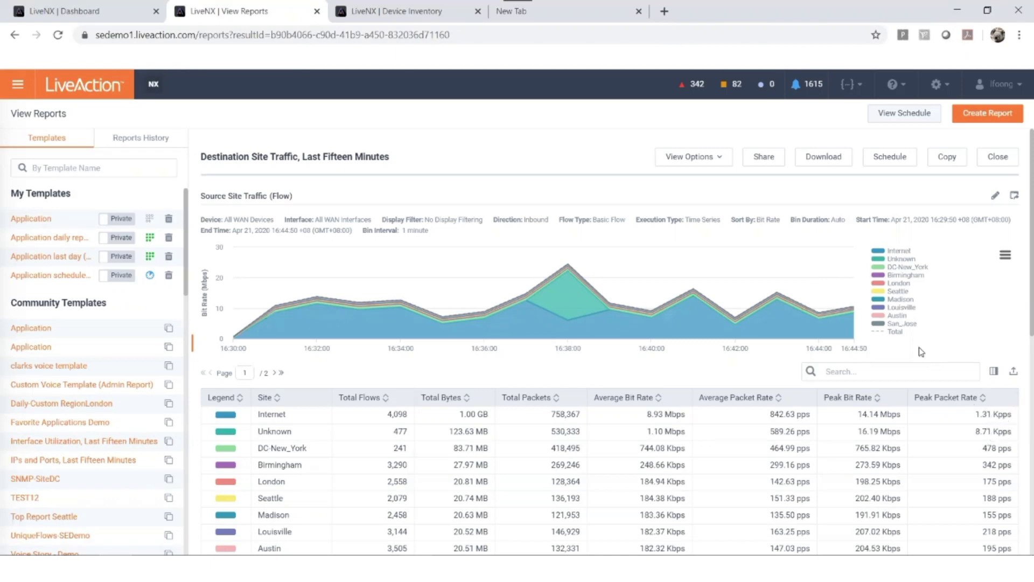
pyautogui.scroll(-3, 921, 351)
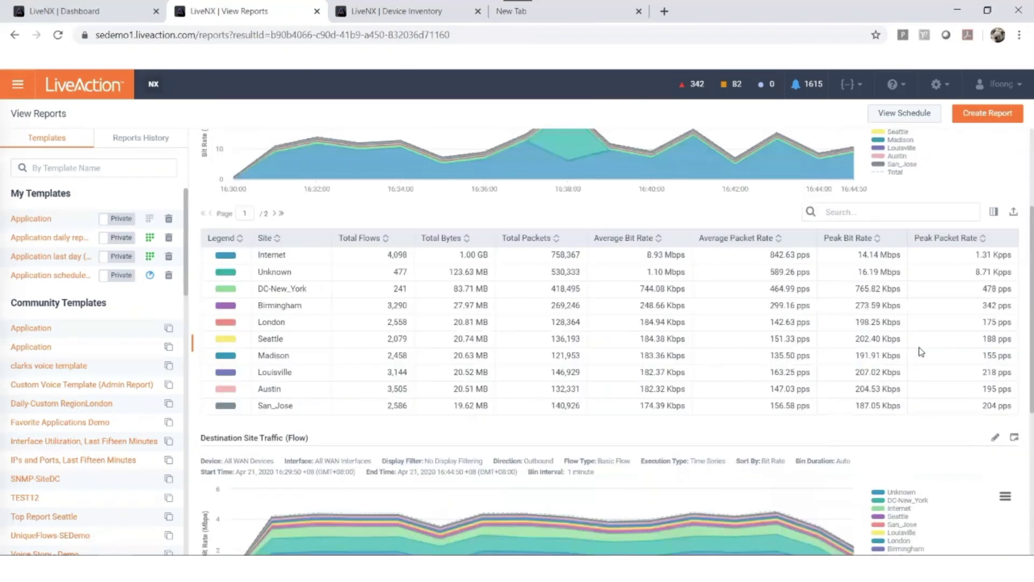
pyautogui.scroll(3, 803, 276)
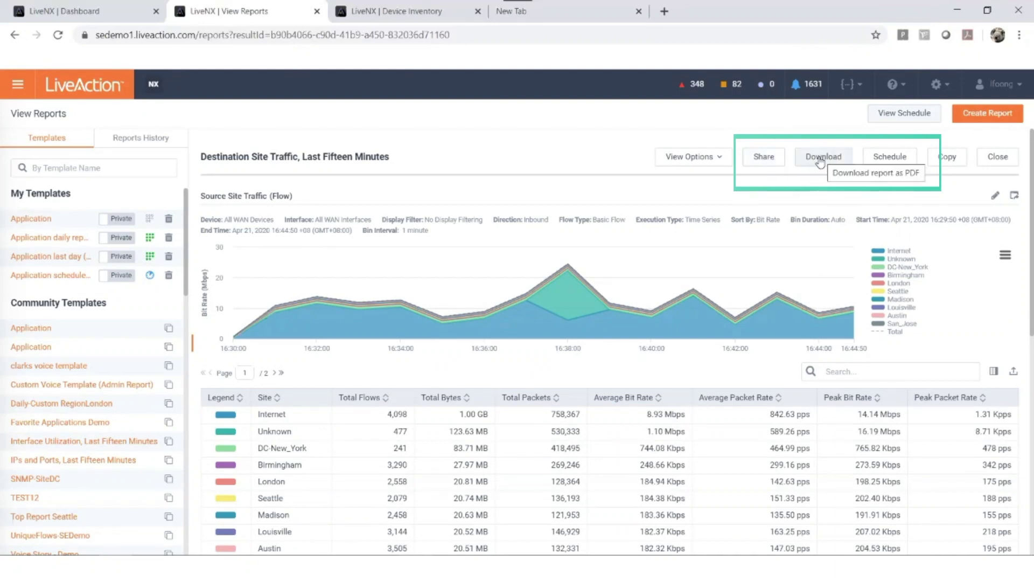
pyautogui.click(890, 157)
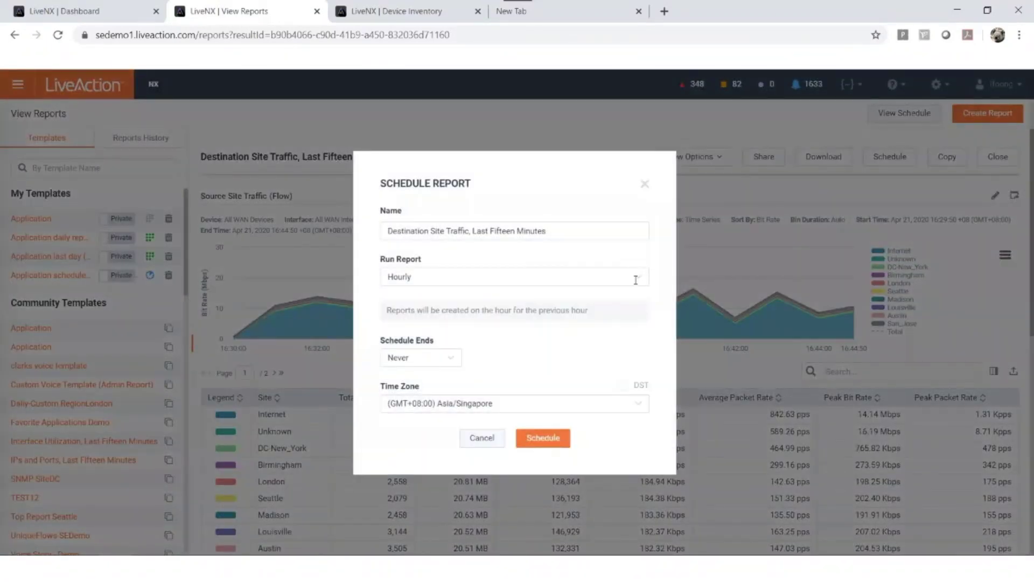
pyautogui.click(635, 279)
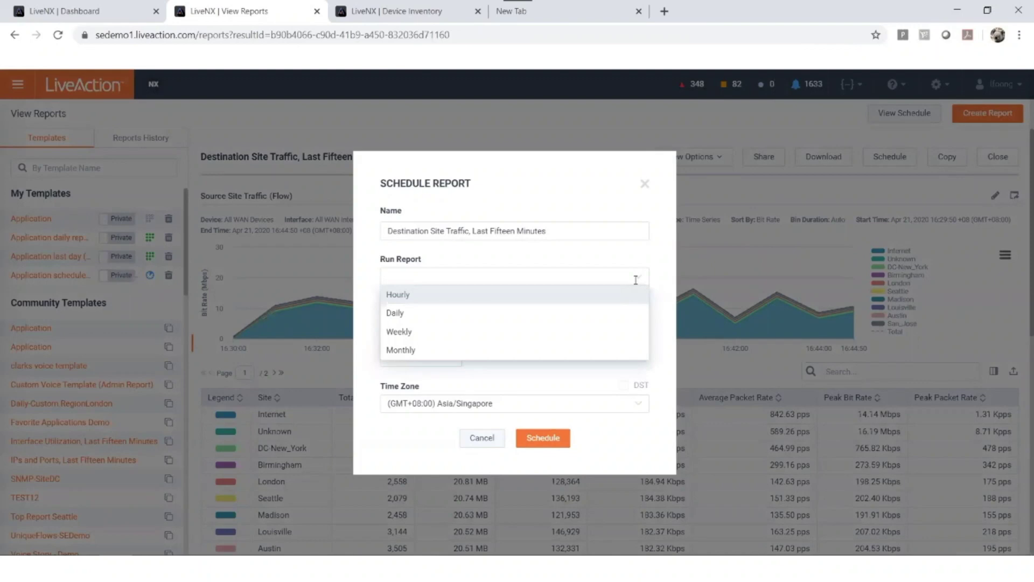
pyautogui.press('Escape')
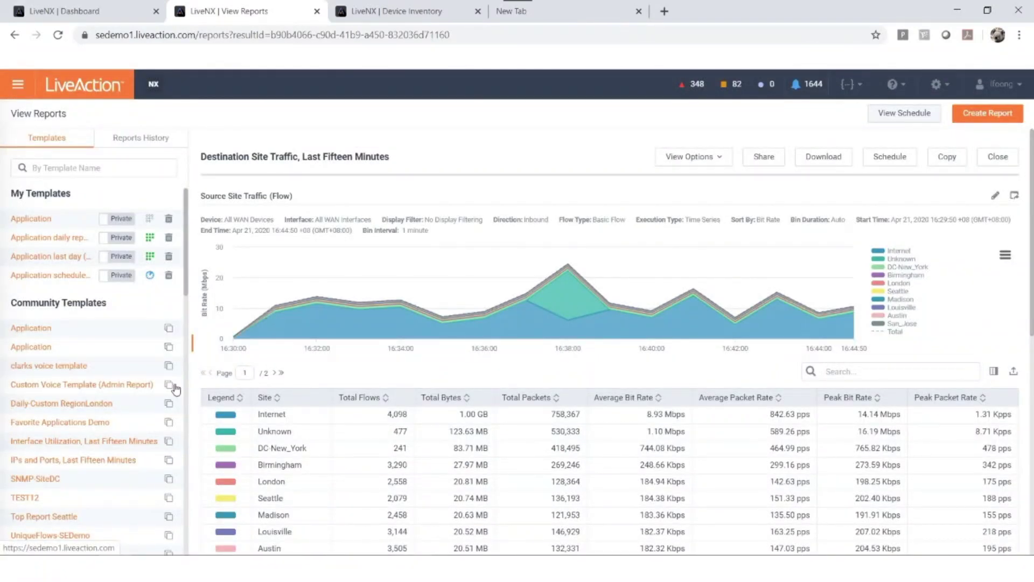
# Step: Check the Internet site's drill-down options, then open Stories > WAN Capacity Planning
pyautogui.click(293, 418)
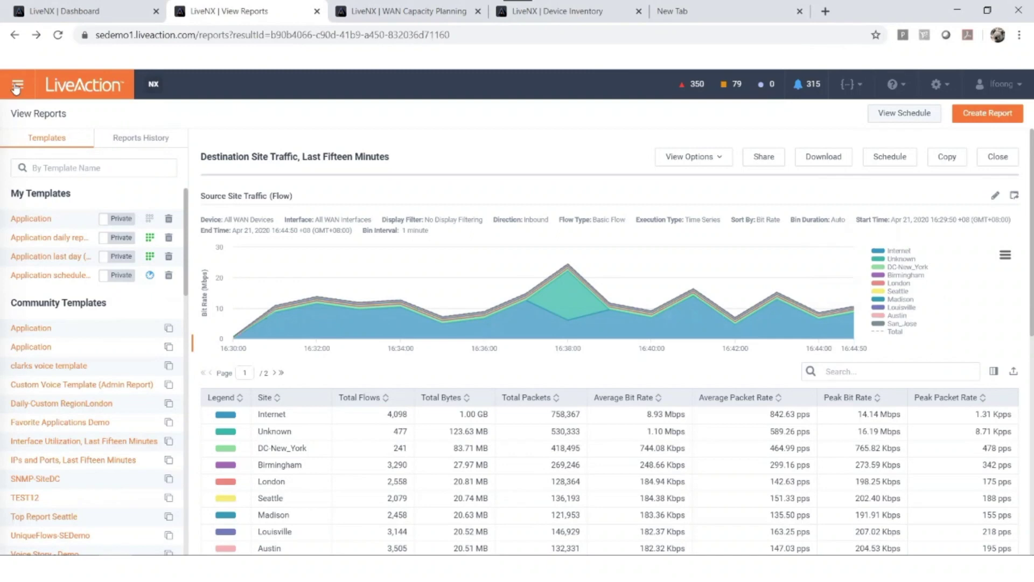
pyautogui.click(16, 86)
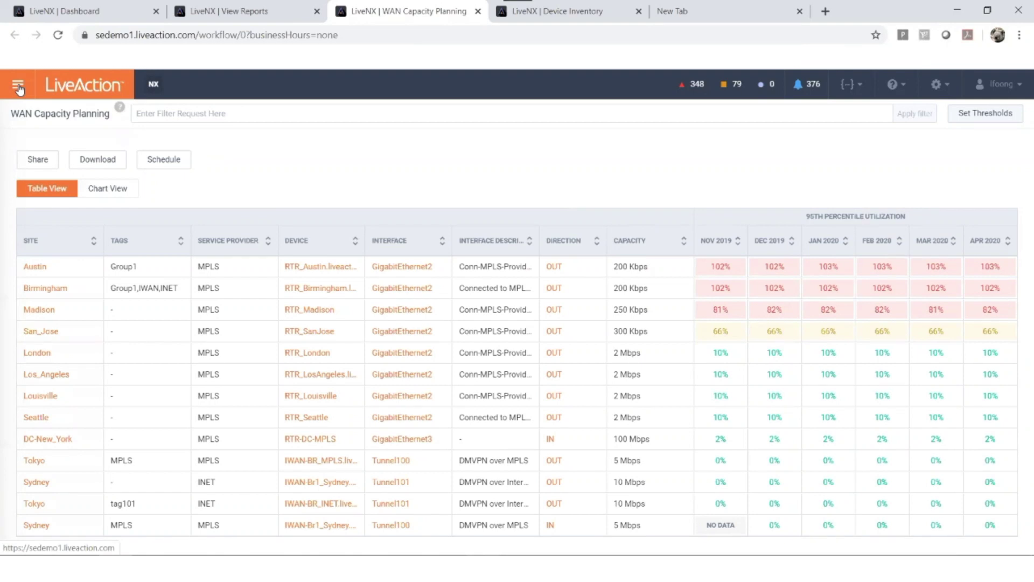
pyautogui.click(18, 87)
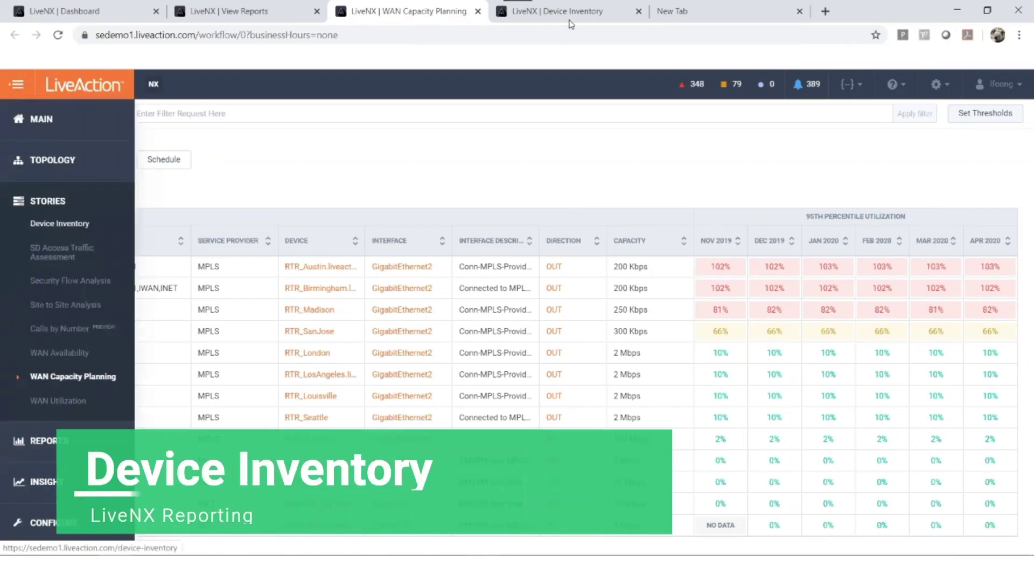
# Step: Choose Stories > Device Inventory from the section navigation menu
pyautogui.click(108, 226)
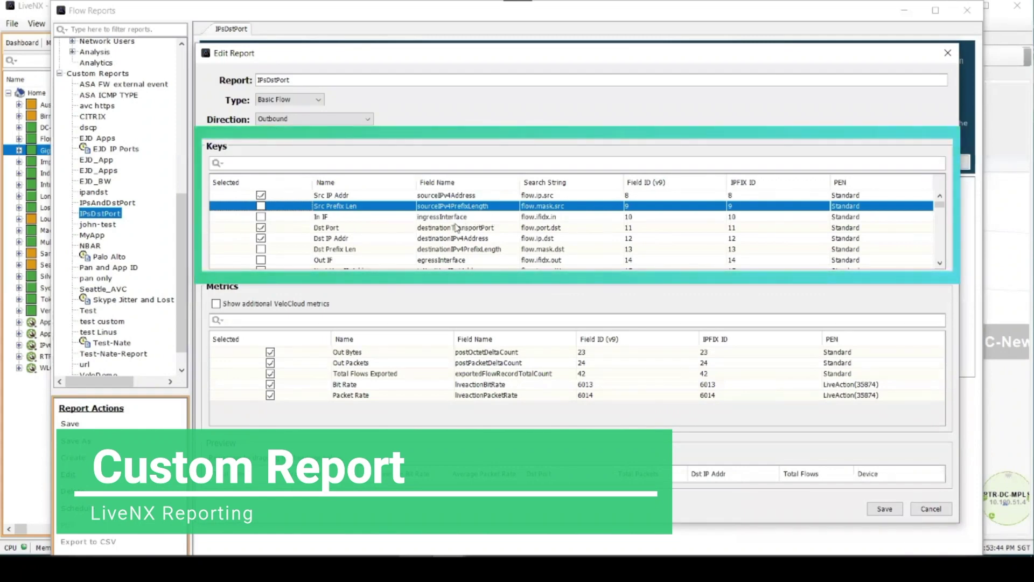
# Step: Drag the Total Bytes column in the IPsDstPort preview between Total Packets and Dst IP Addr
pyautogui.scroll(-1, 454, 229)
pyautogui.scroll(2, 454, 229)
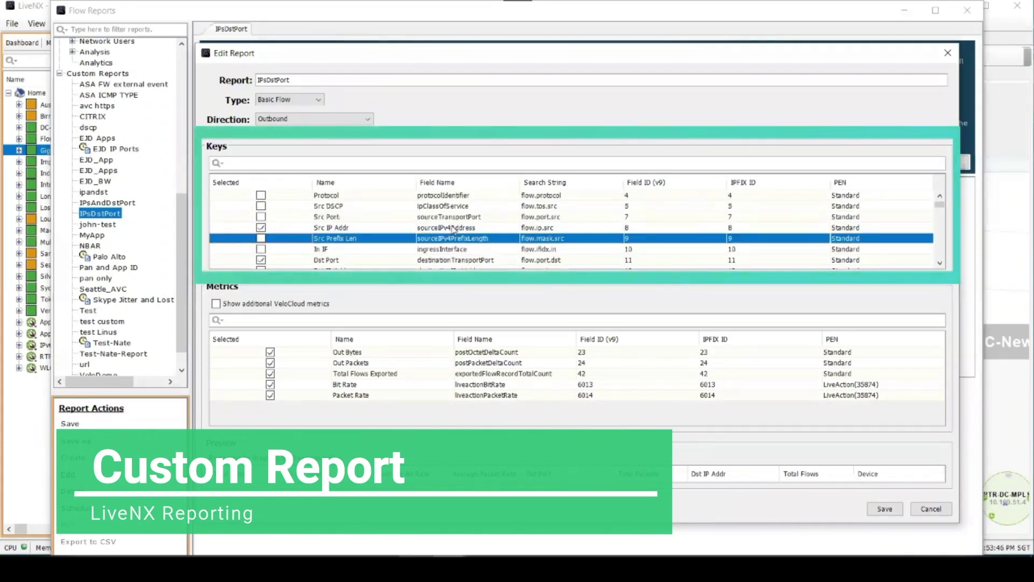
pyautogui.scroll(-1, 454, 229)
pyautogui.moveTo(231, 474); pyautogui.dragTo(738, 480)
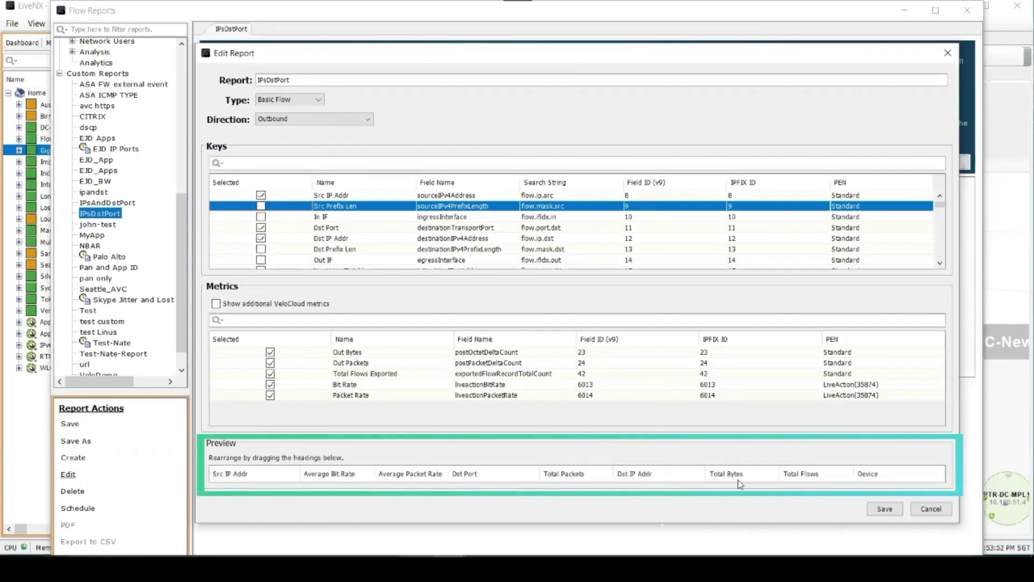